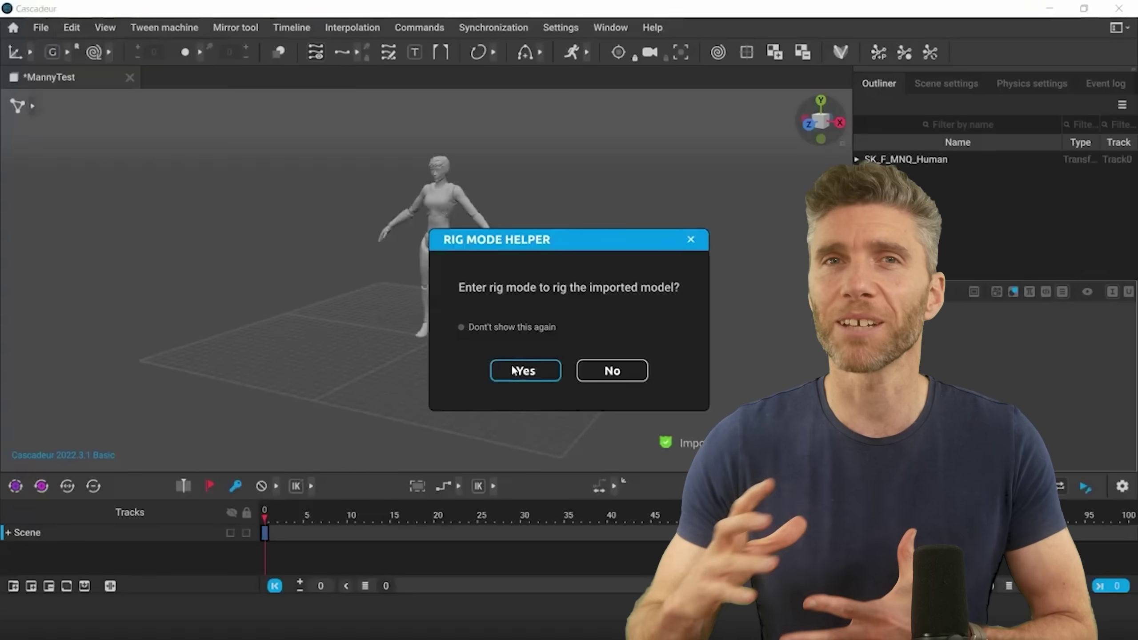
# - Import the character model, accept rigging, and generate its rig elements
pyautogui.click(521, 369)
pyautogui.click(515, 354)
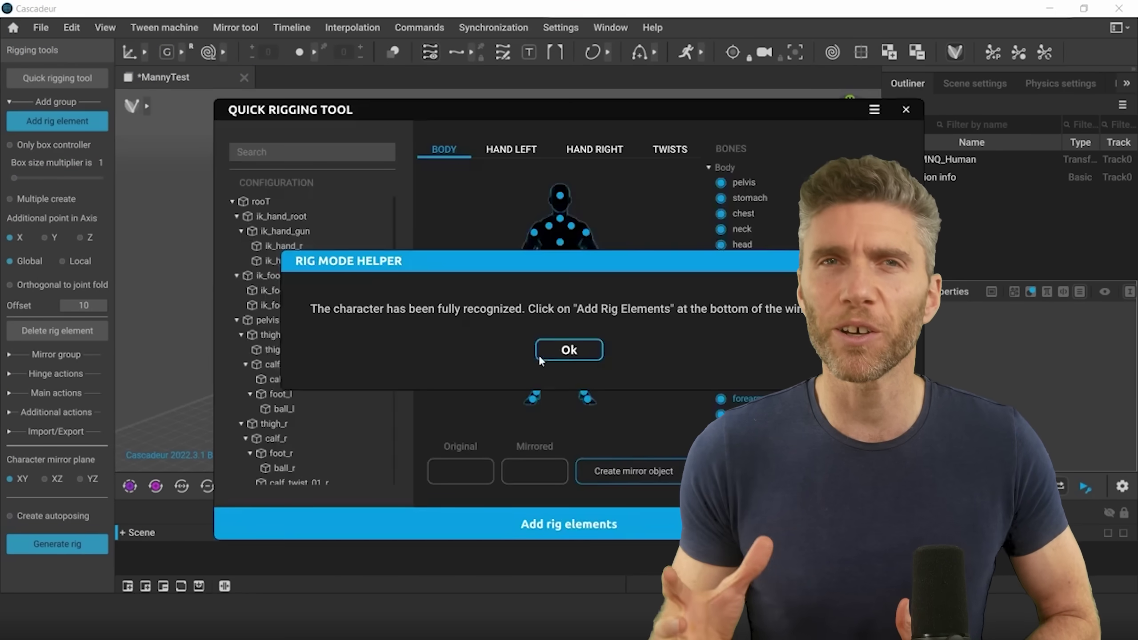
pyautogui.click(539, 354)
pyautogui.click(526, 525)
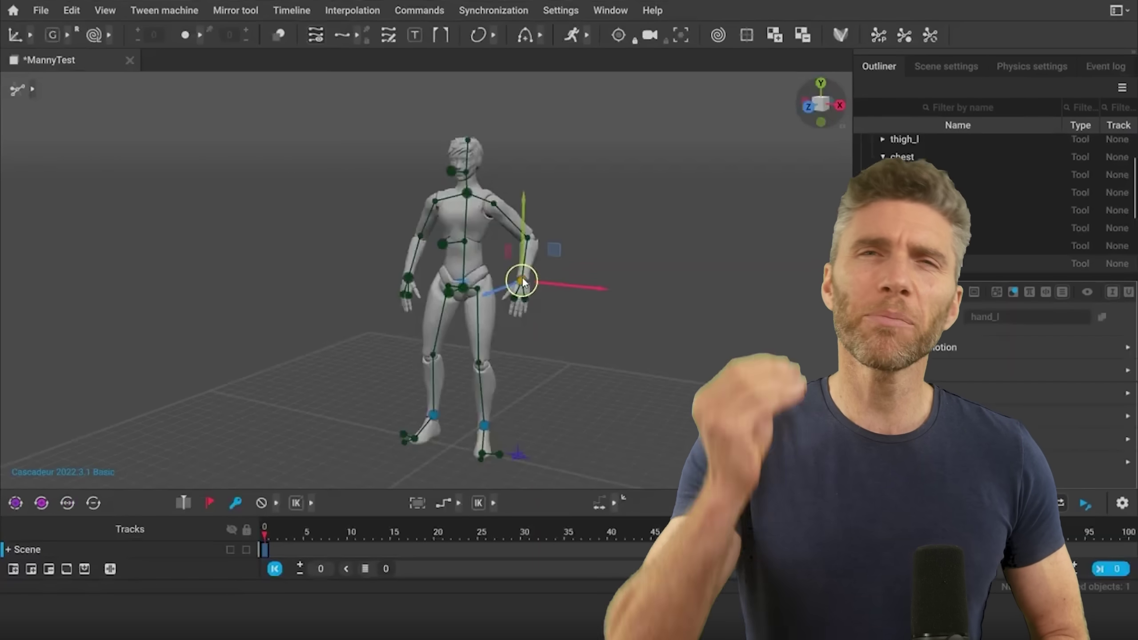
# - Pose the robot: left arm overhead, foot repositioned, left hand planted on the floor, torso shifted up-right
pyautogui.moveTo(523, 282); pyautogui.dragTo(542, 145)
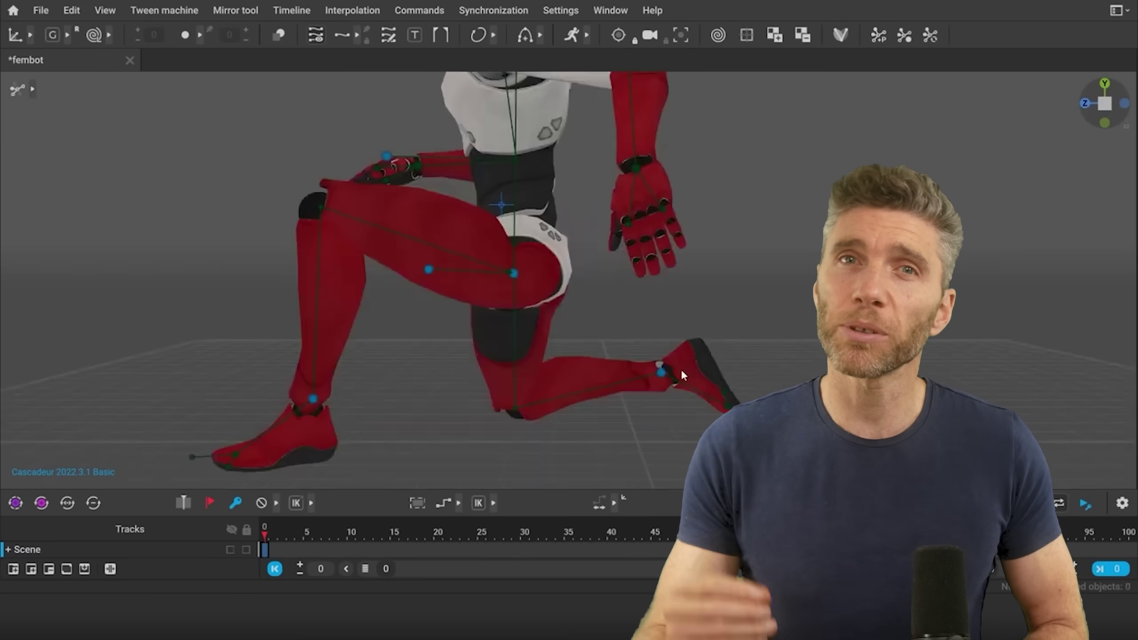
pyautogui.moveTo(662, 372); pyautogui.dragTo(622, 407)
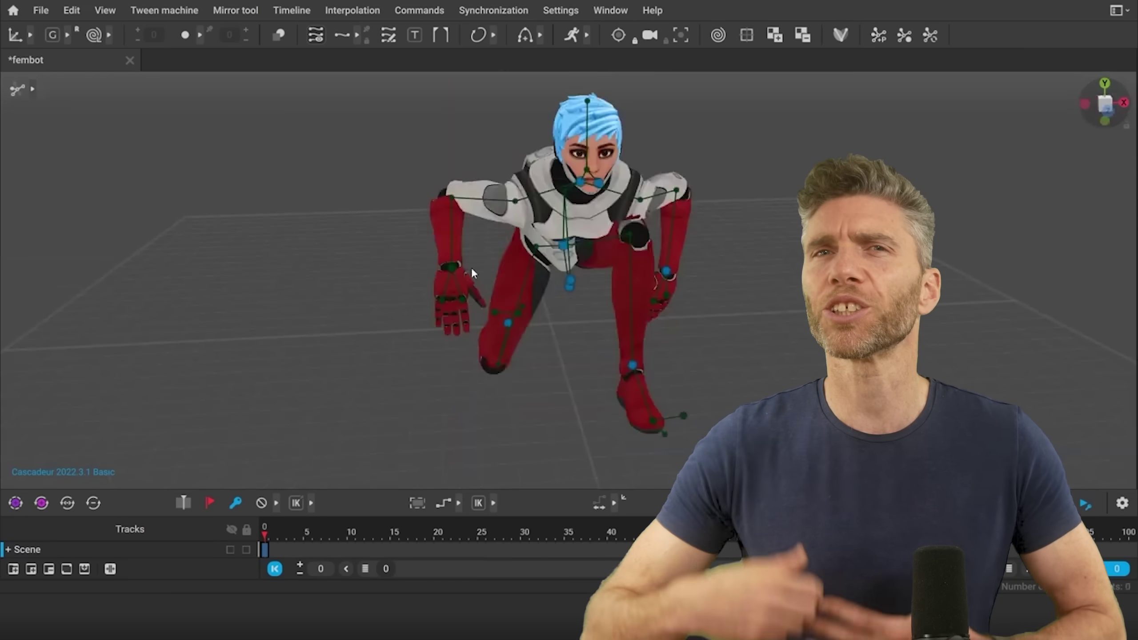
pyautogui.moveTo(472, 270); pyautogui.dragTo(587, 371)
pyautogui.moveTo(569, 282); pyautogui.dragTo(659, 237)
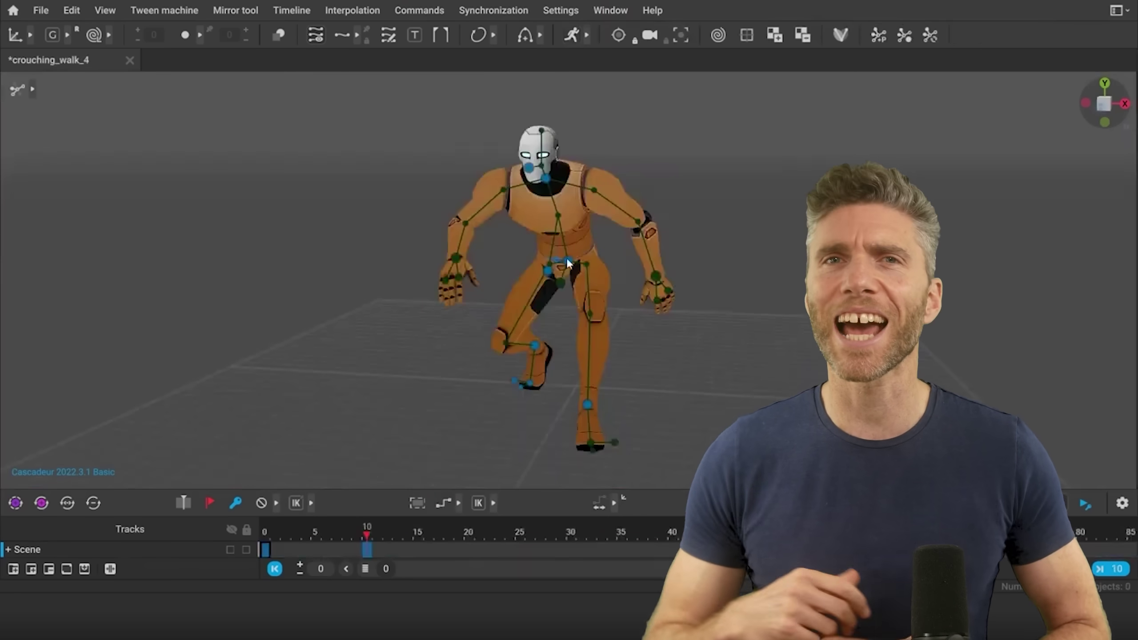
# - Open the Mirror tool menu for the robot rig
pyautogui.click(235, 9)
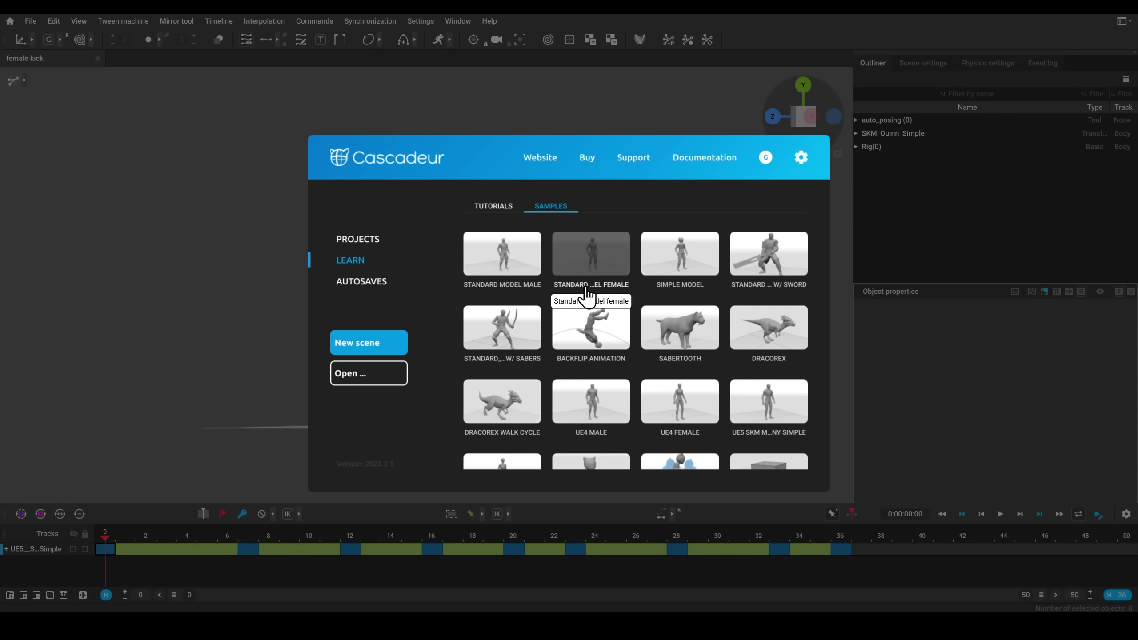
# - Open the Standard model male sample from the Samples list
pyautogui.click(535, 270)
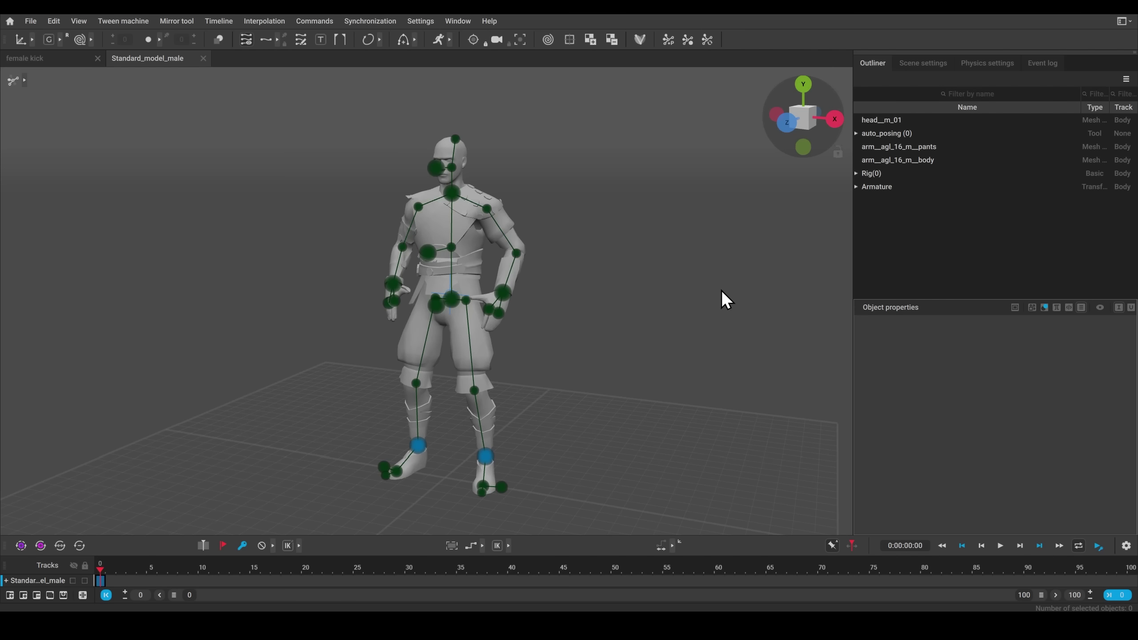
# - In front view, move the right hand outward and raise the left foot and leg to the left
pyautogui.press('KP_1')
pyautogui.click(388, 286)
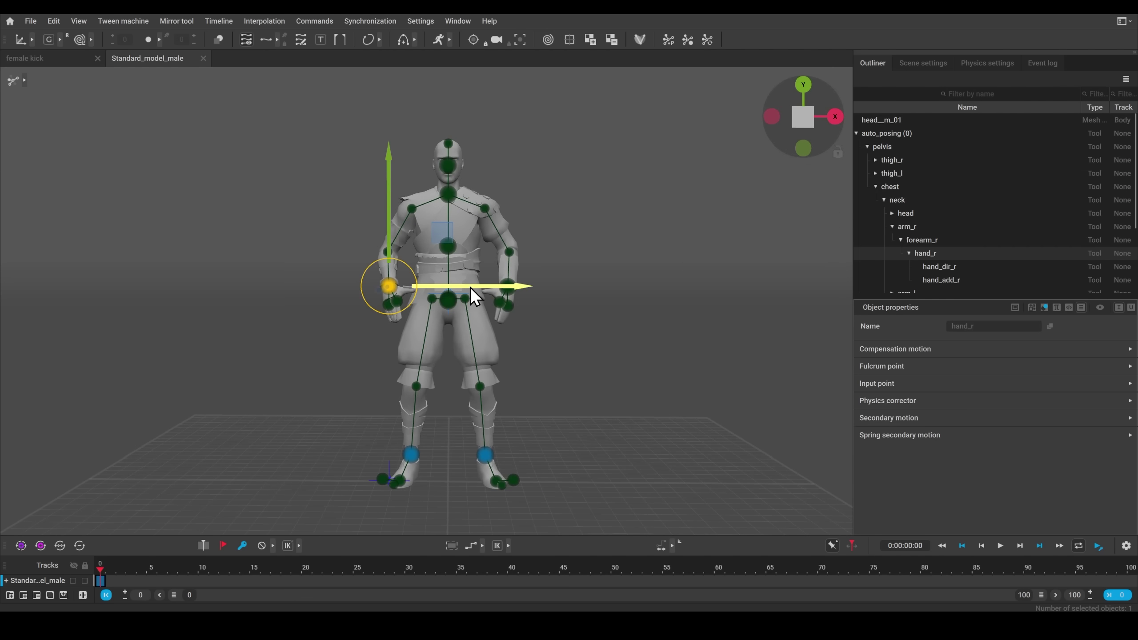
pyautogui.moveTo(468, 287)
pyautogui.mouseDown()
pyautogui.moveTo(425, 289)
pyautogui.moveTo(493, 287)
pyautogui.moveTo(420, 295)
pyautogui.moveTo(457, 291)
pyautogui.mouseUp()
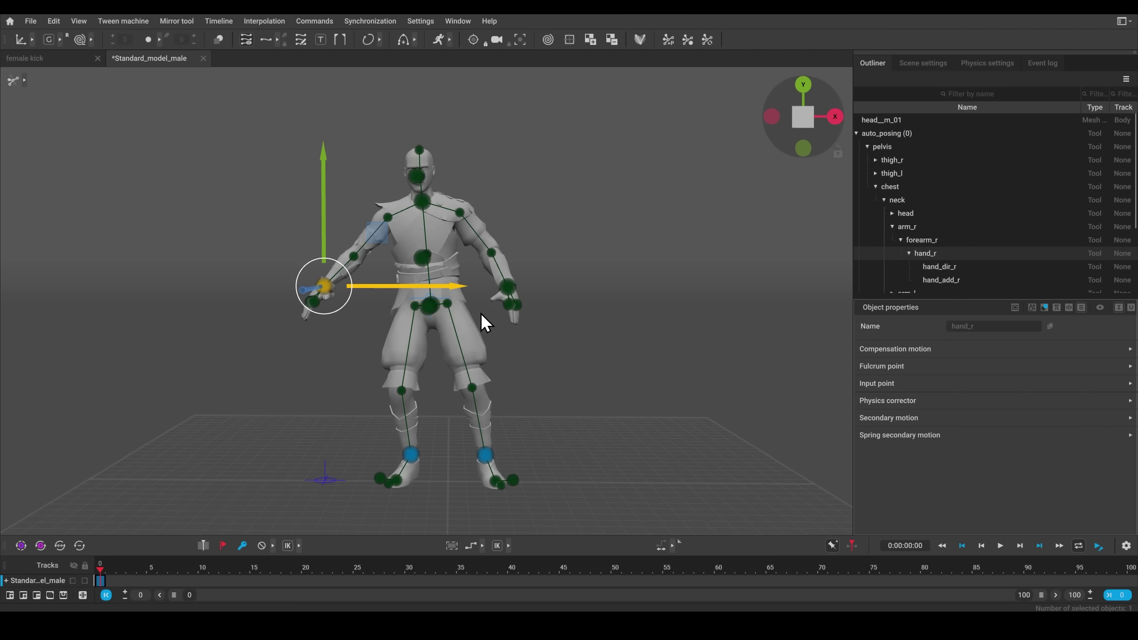
pyautogui.click(486, 456)
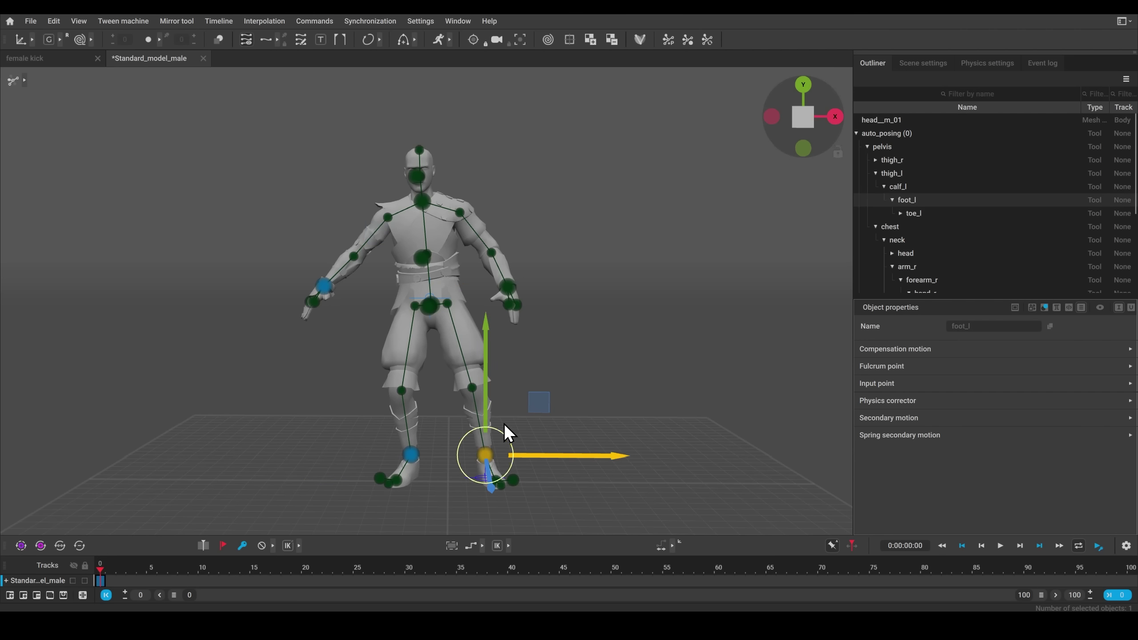
pyautogui.moveTo(486, 375); pyautogui.dragTo(476, 303)
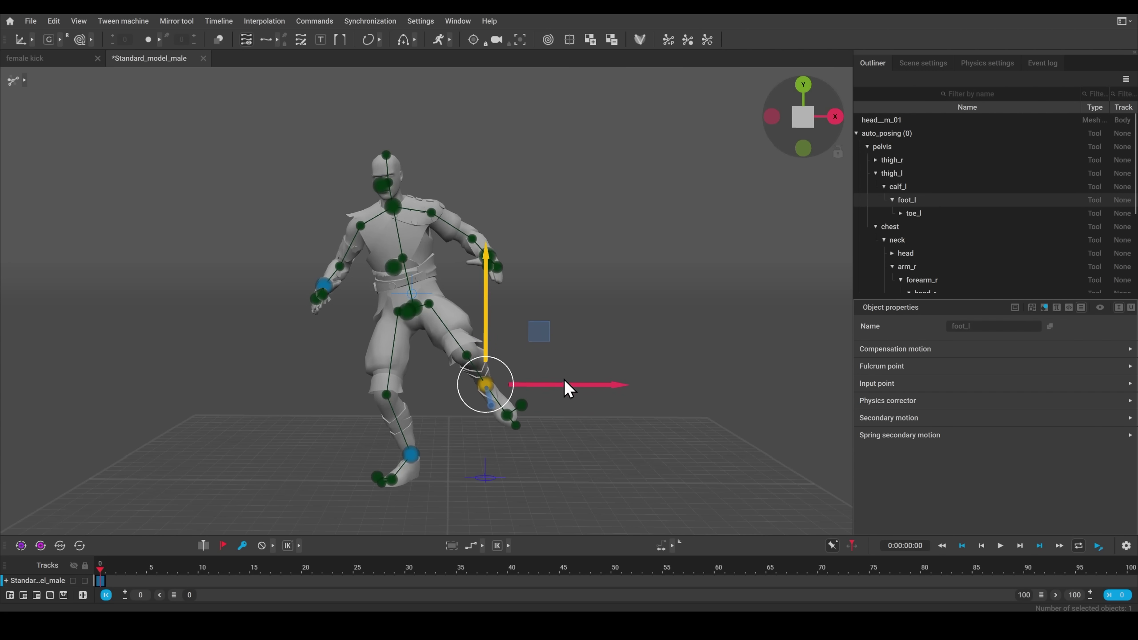
pyautogui.moveTo(559, 388); pyautogui.dragTo(534, 389)
pyautogui.moveTo(534, 388); pyautogui.dragTo(511, 343, button='right')
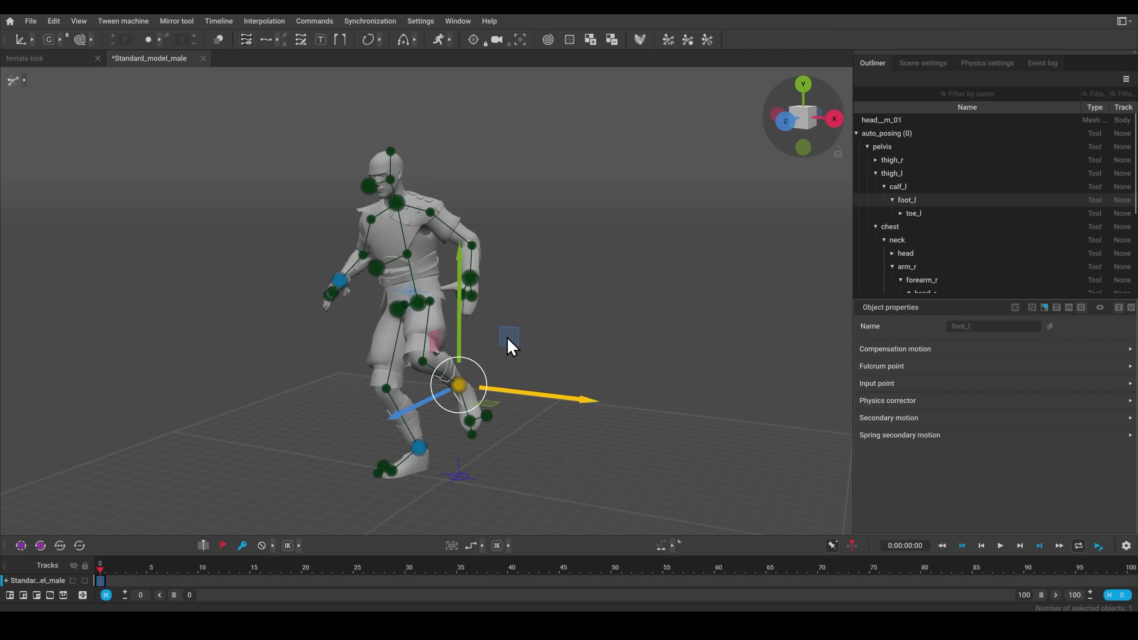
# - Twist the chest toward the camera and shift the right foot and right hand left
pyautogui.click(390, 268)
pyautogui.moveTo(456, 275); pyautogui.dragTo(481, 302)
pyautogui.moveTo(481, 303); pyautogui.dragTo(571, 385, button='right')
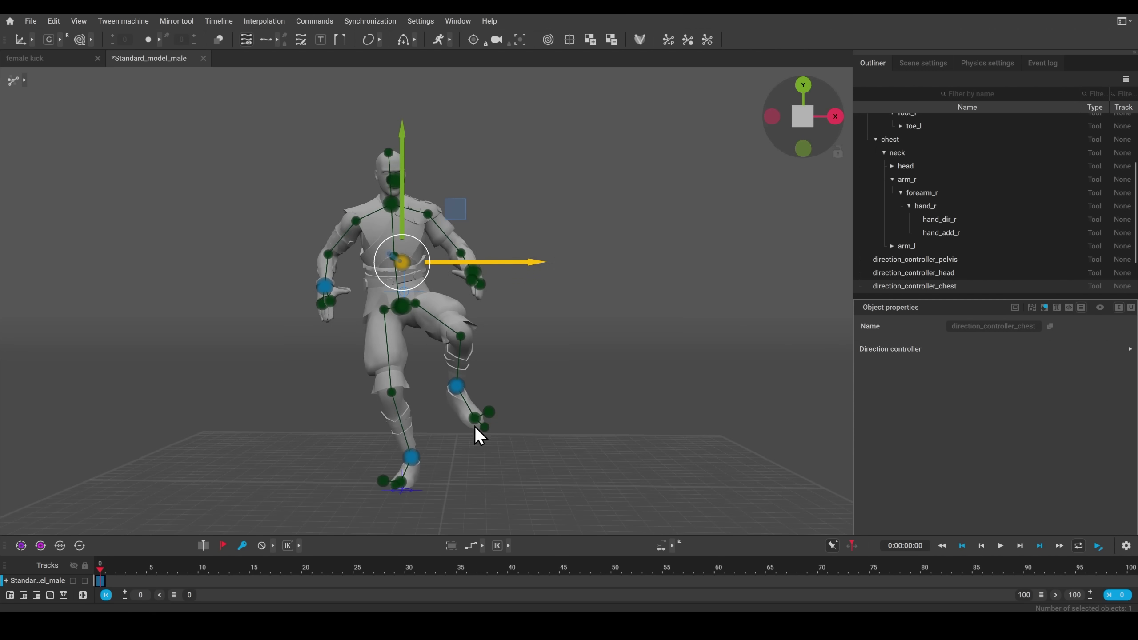
pyautogui.click(411, 458)
pyautogui.moveTo(483, 460); pyautogui.dragTo(444, 461)
pyautogui.click(326, 286)
pyautogui.moveTo(354, 288); pyautogui.dragTo(319, 289)
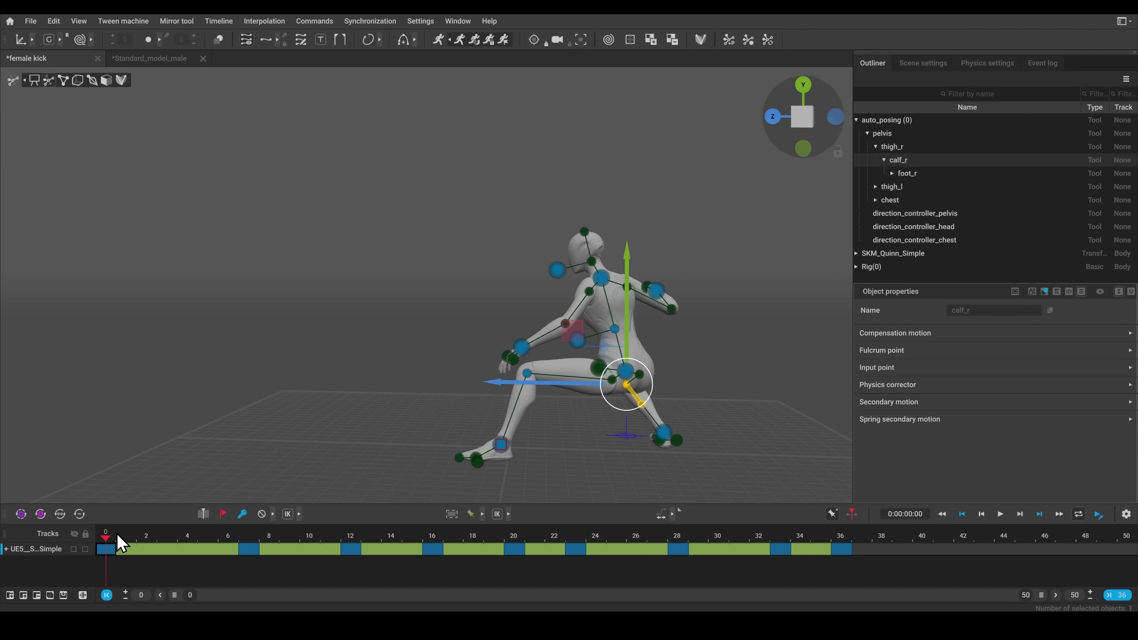
# - Scrub the timeline from the start through the kick animation twice to preview it
pyautogui.moveTo(116, 534); pyautogui.dragTo(842, 535)
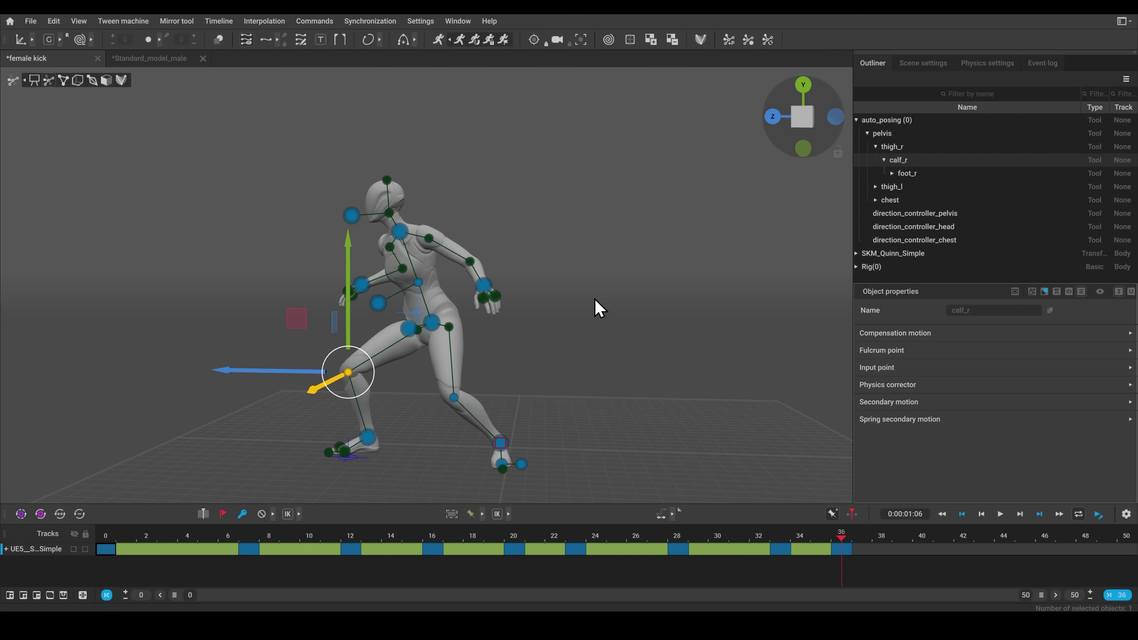
pyautogui.moveTo(101, 538); pyautogui.dragTo(832, 543)
pyautogui.click(434, 38)
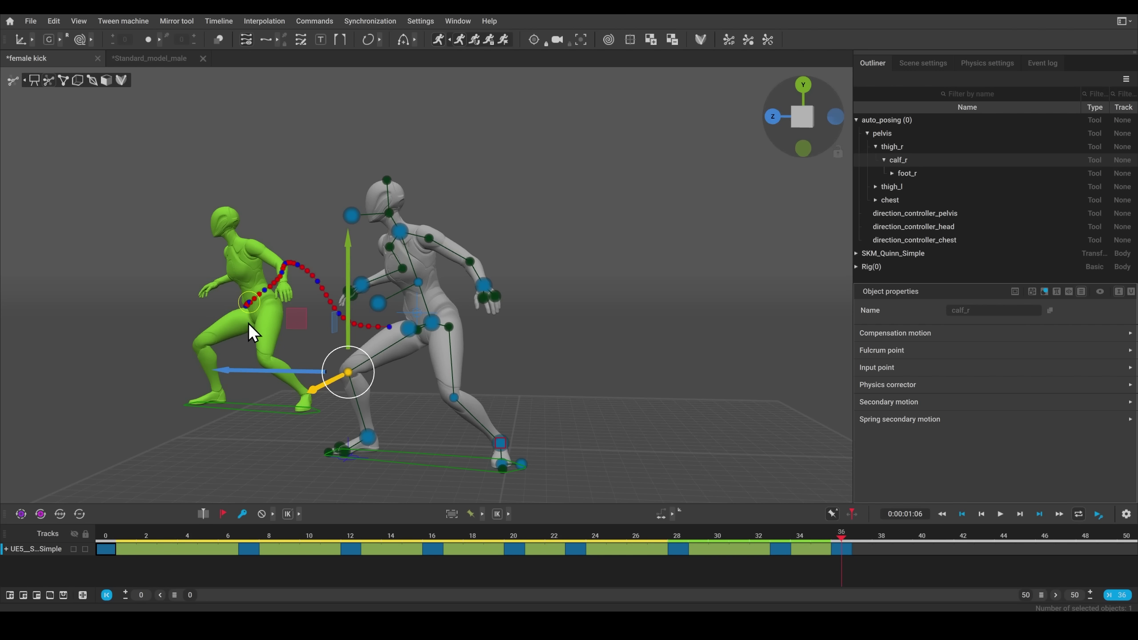
pyautogui.press('space')
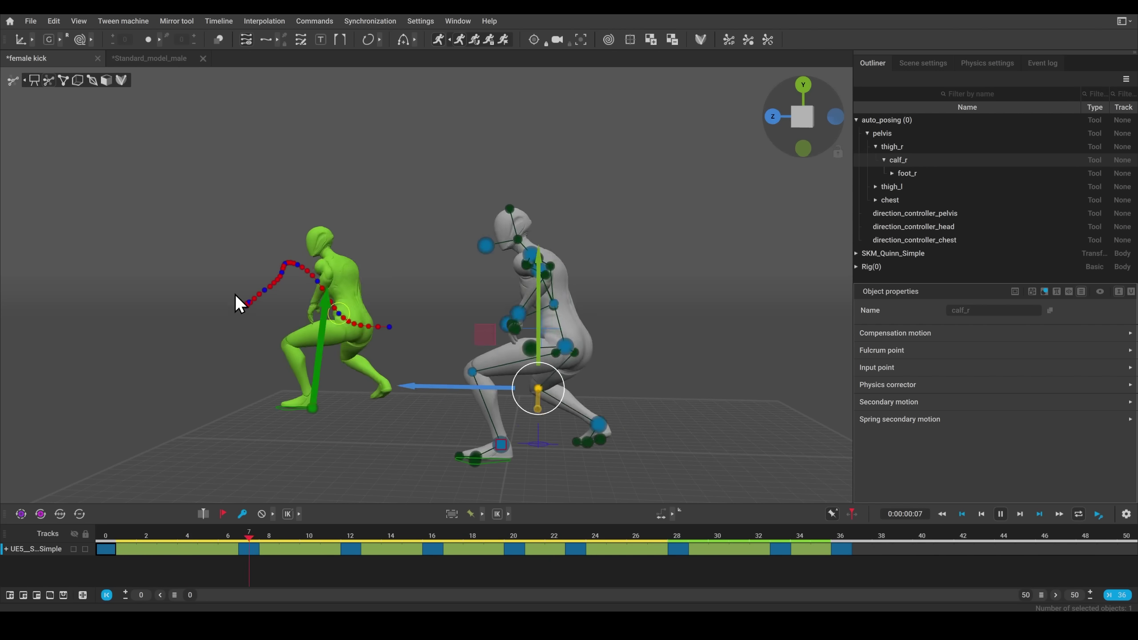
pyautogui.press('space')
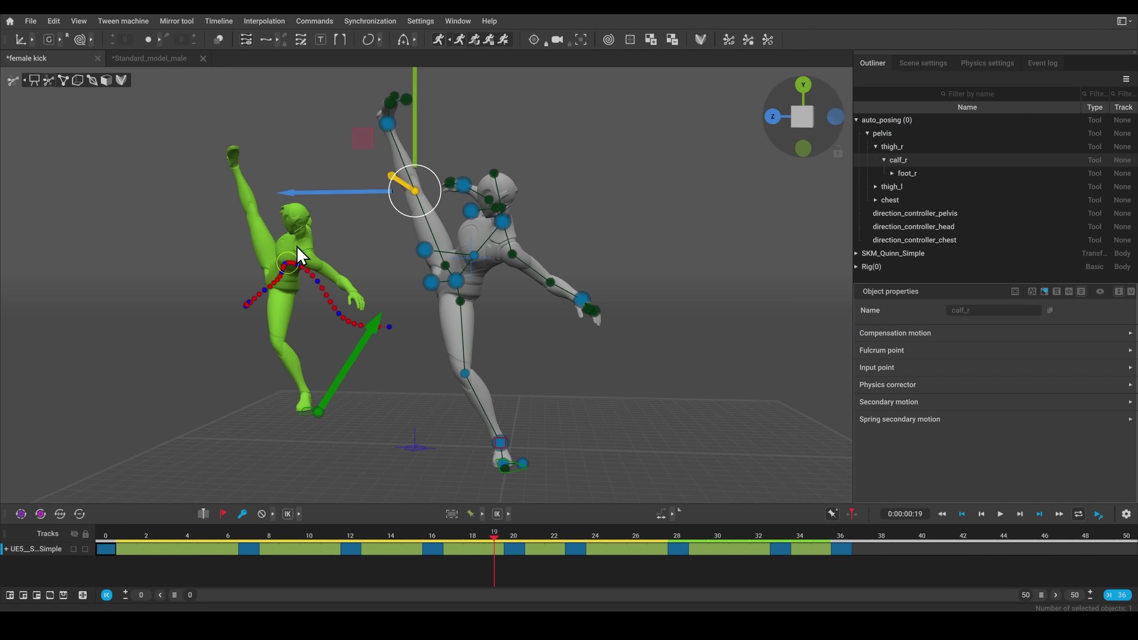
pyautogui.click(439, 39)
pyautogui.moveTo(493, 535); pyautogui.dragTo(810, 543)
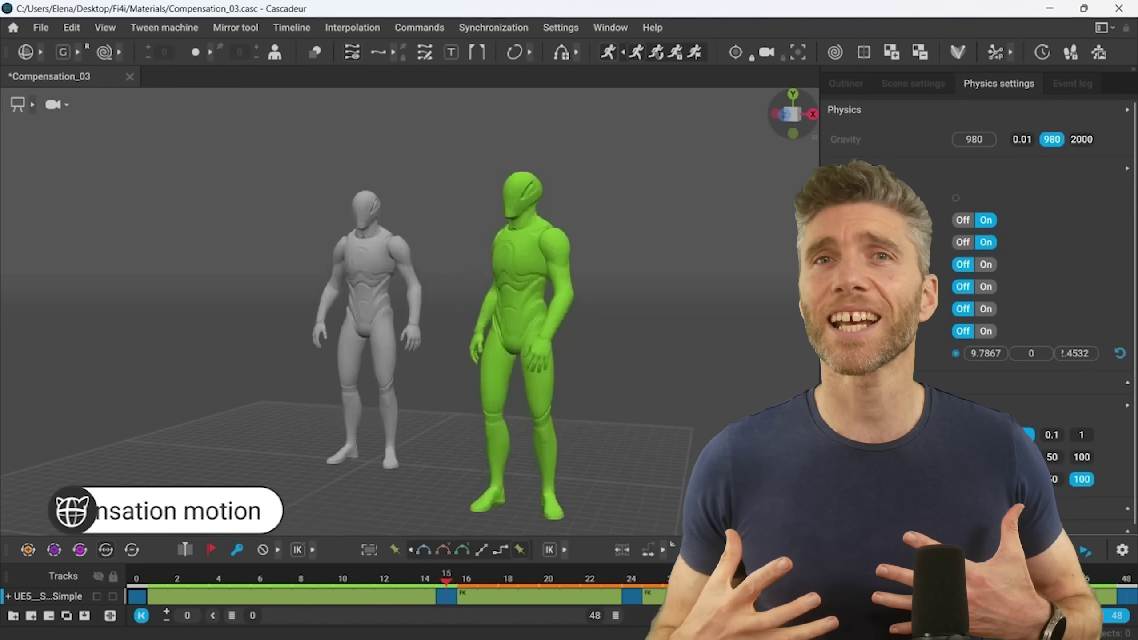
# - At frame 7, show the backflip's successive poses as outlined ghosts and view the trail from another angle
pyautogui.click(291, 581)
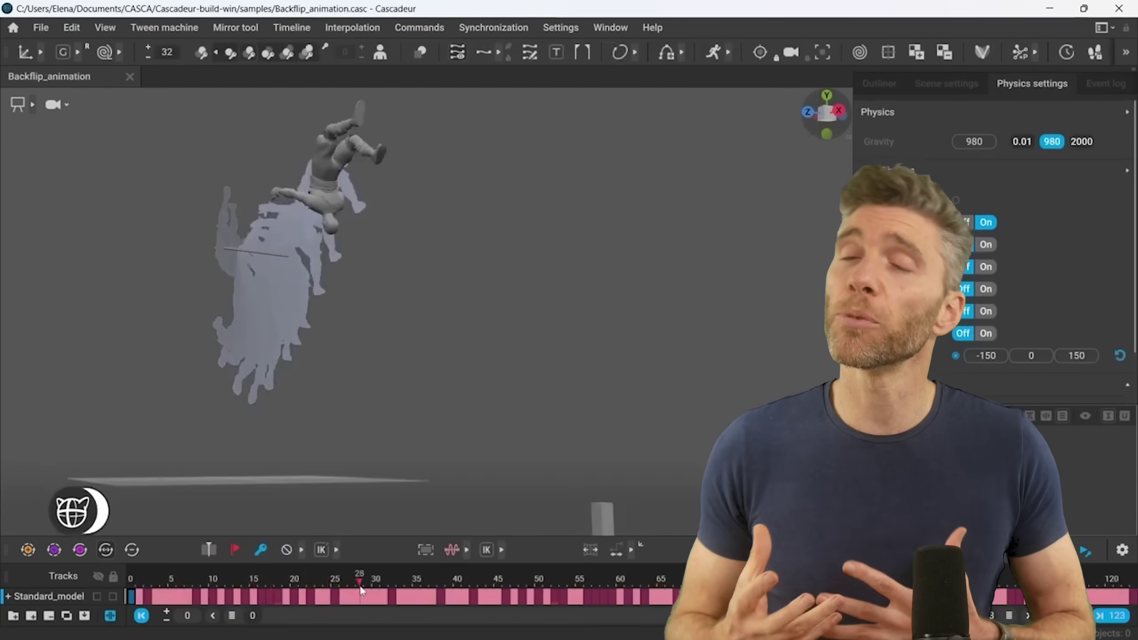
pyautogui.press('space')
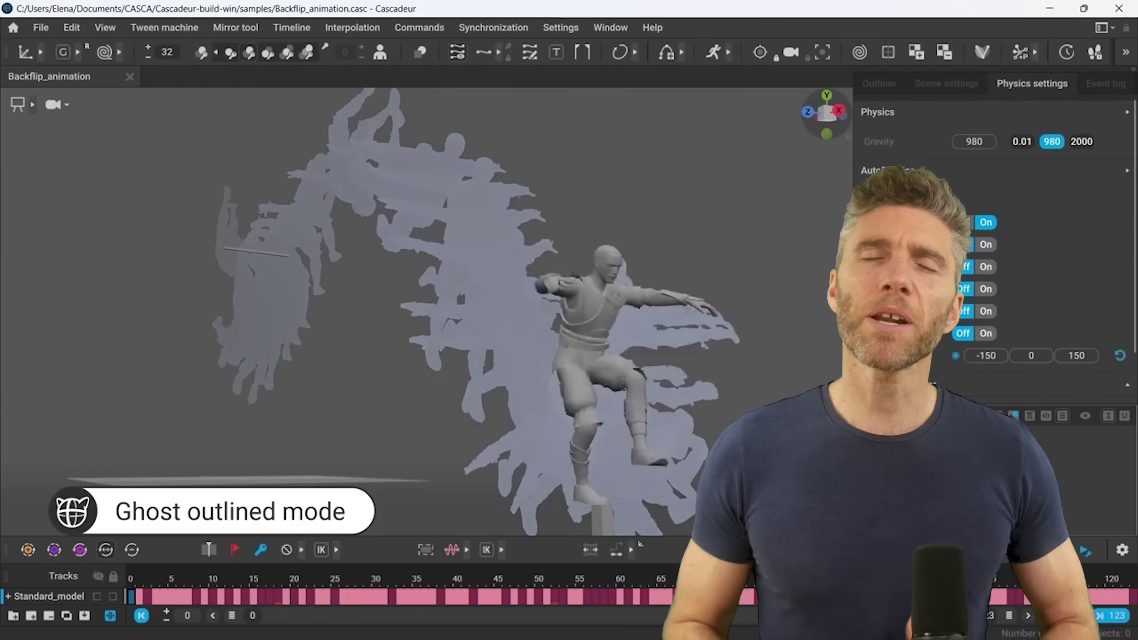
pyautogui.click(375, 56)
pyautogui.moveTo(323, 434); pyautogui.dragTo(591, 465, button='right')
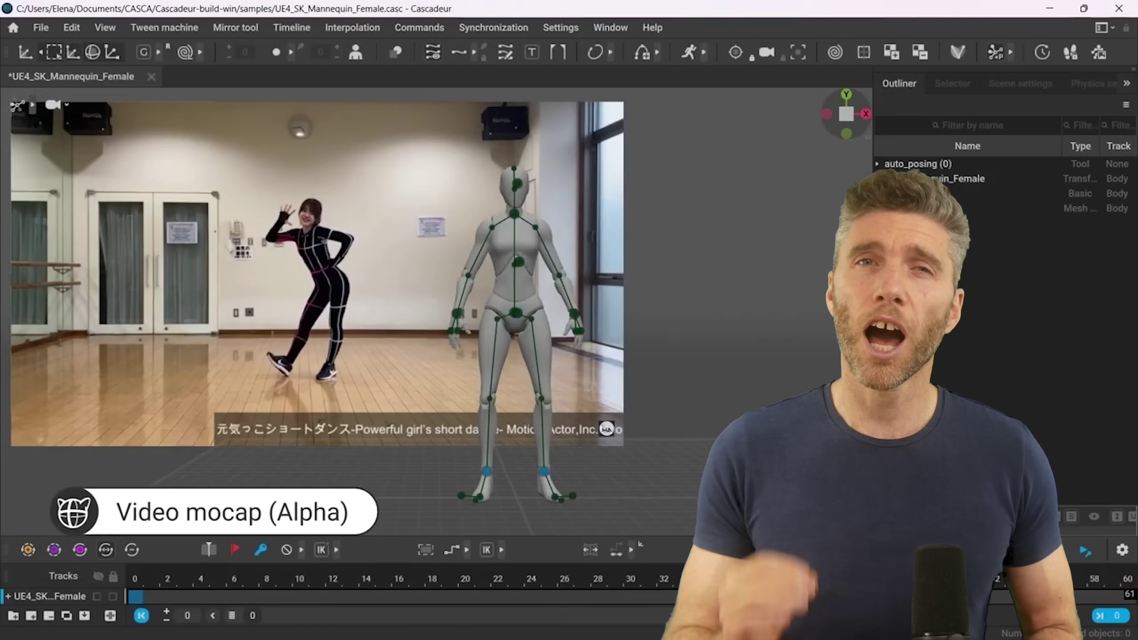
# - Run video mocap from the reference plane, play the captured dance, then curl the selected fingers closed
pyautogui.click(964, 208)
pyautogui.click(1097, 52)
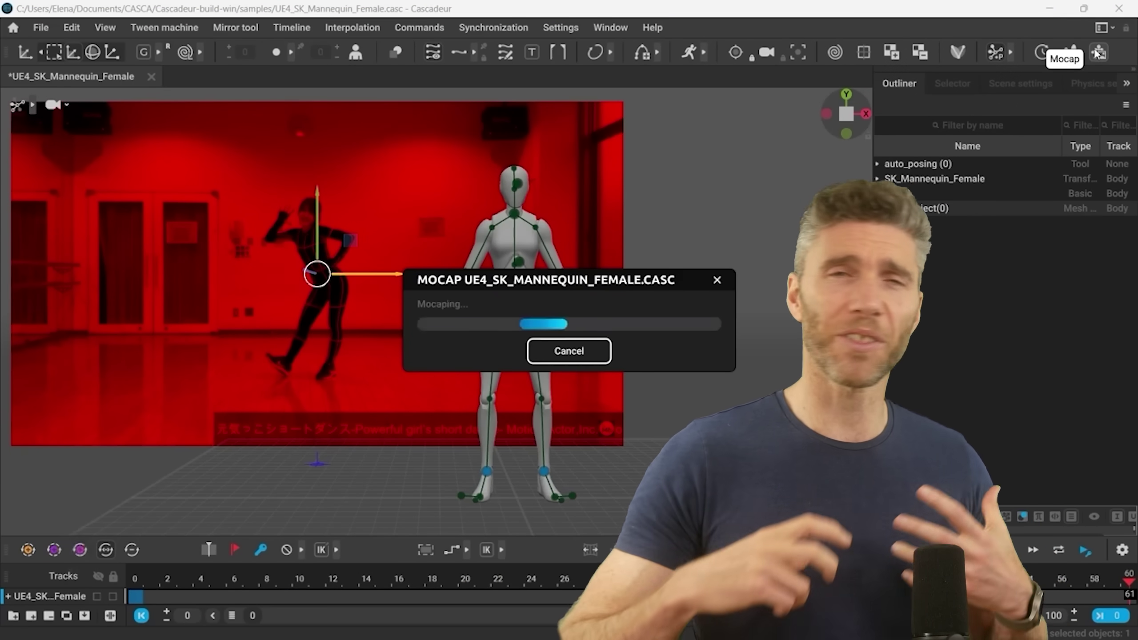
pyautogui.press('Escape')
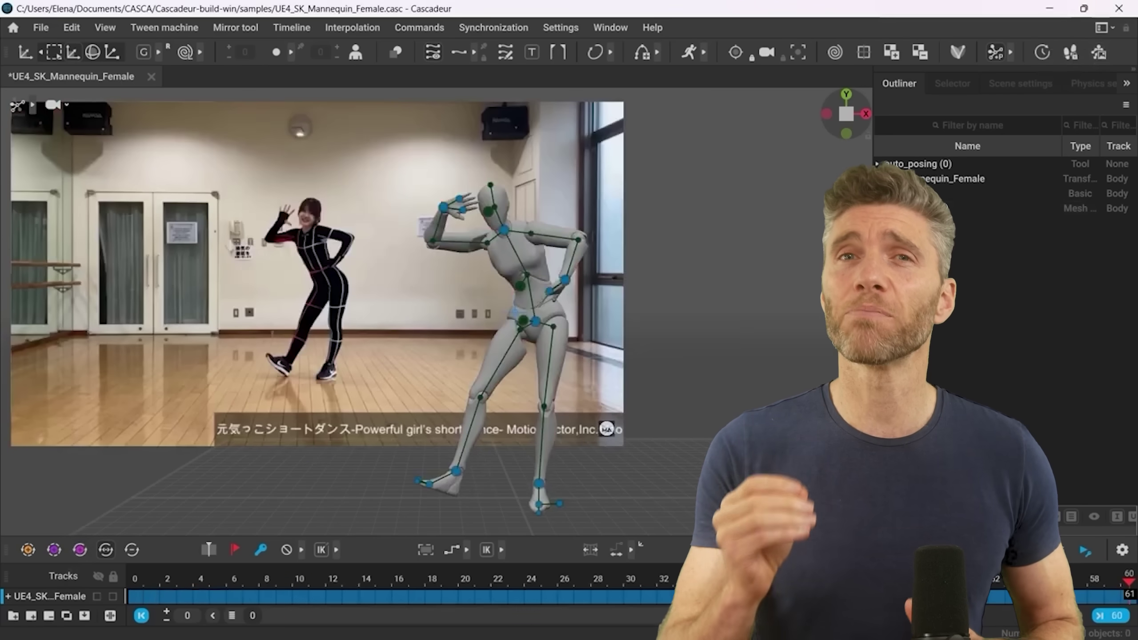
pyautogui.press('space')
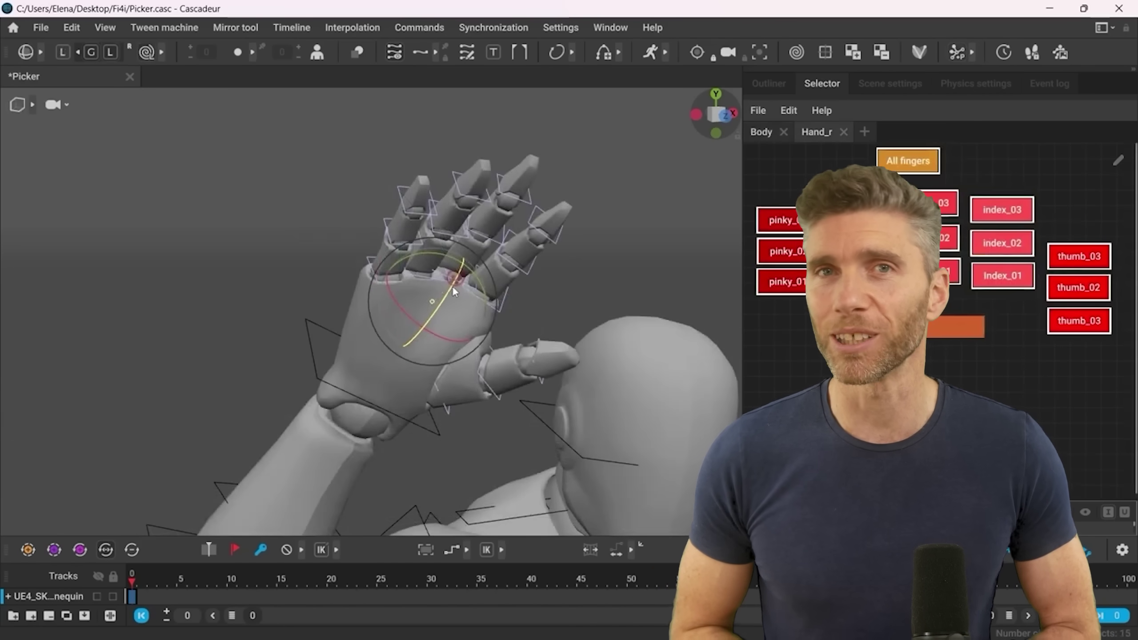
pyautogui.moveTo(501, 292); pyautogui.dragTo(463, 312)
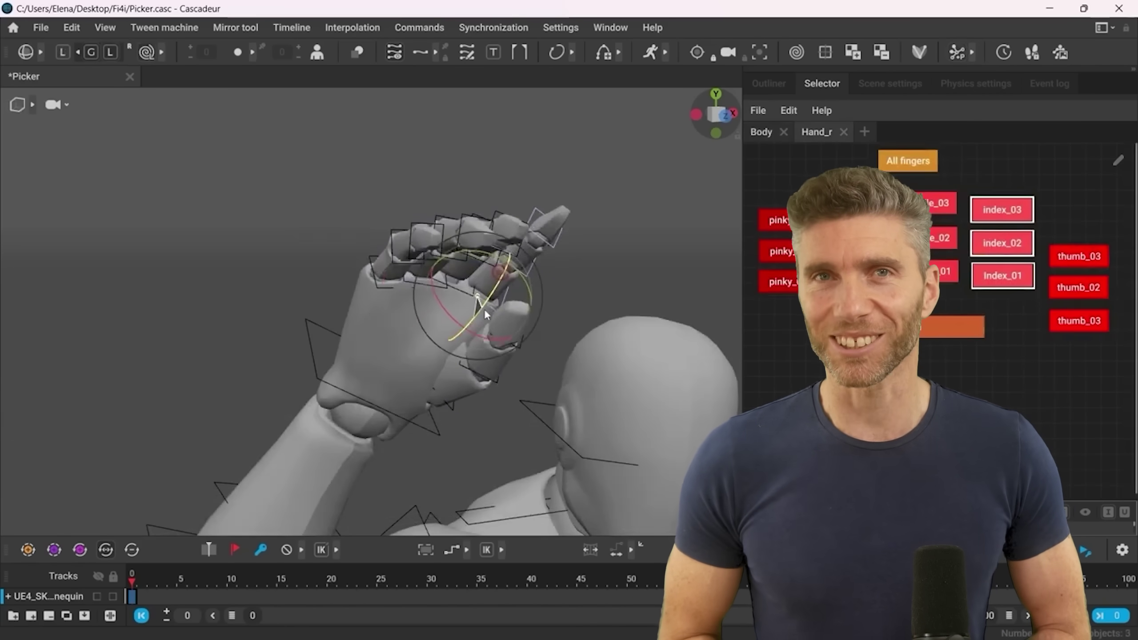